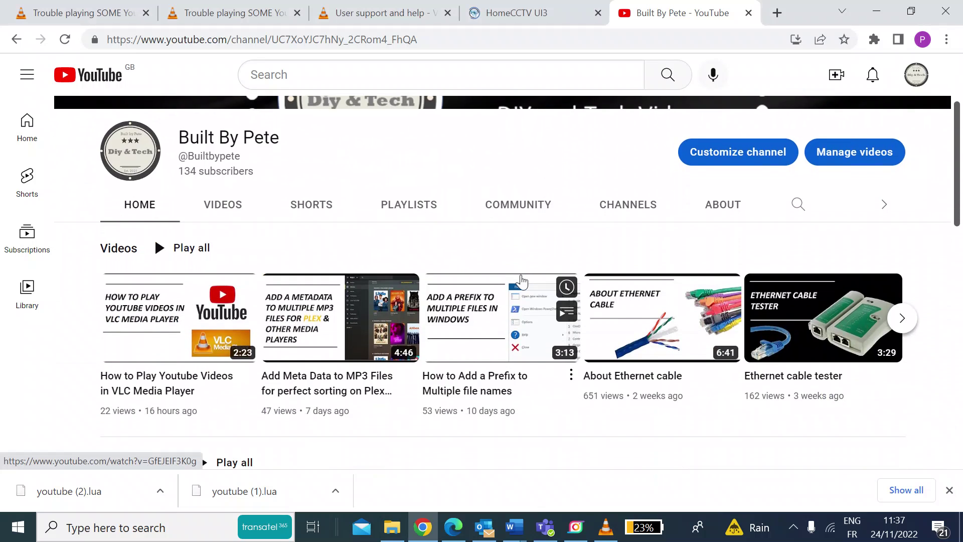
{"action": "scroll", "coordinate": [560, 180], "scroll_direction": "down", "scroll_amount": 1}
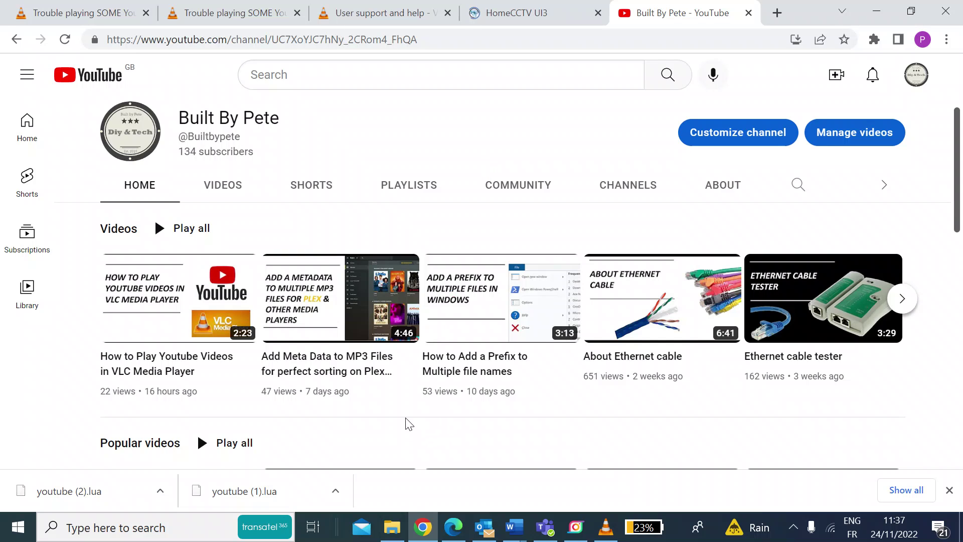
- Open the first channel video, 'How to Play Youtube Videos in VLC Media Player', and pause it
{"action": "left_click", "coordinate": [181, 306]}
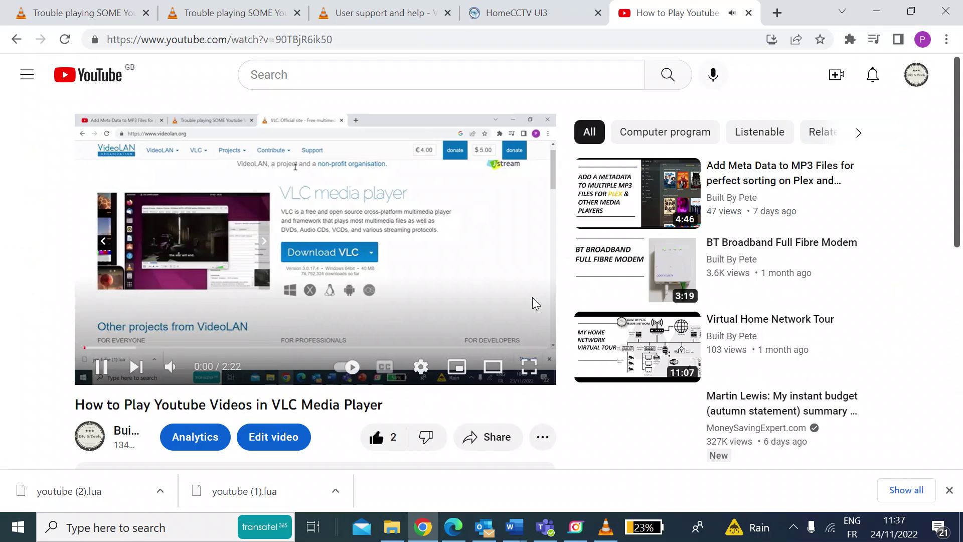
{"action": "left_click", "coordinate": [102, 369]}
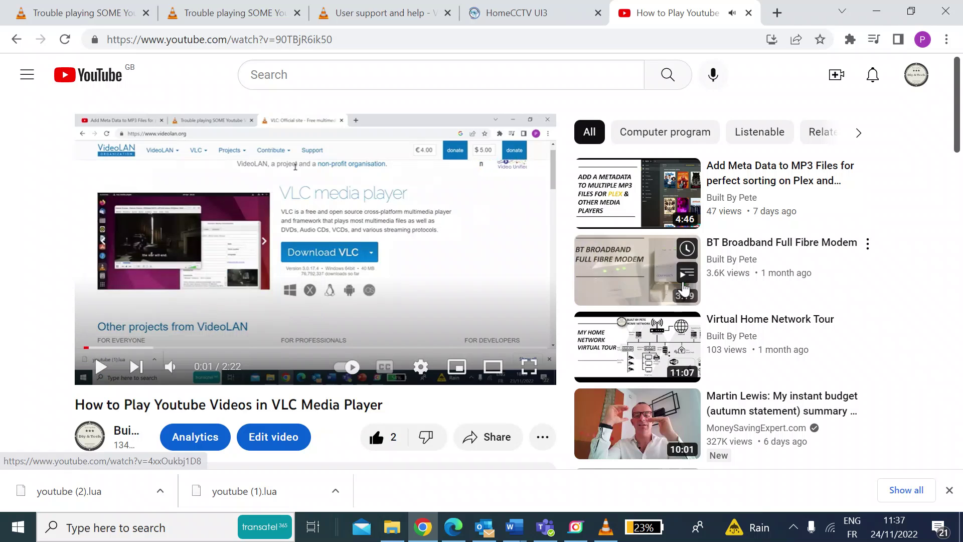
{"action": "mouse_move", "coordinate": [637, 423]}
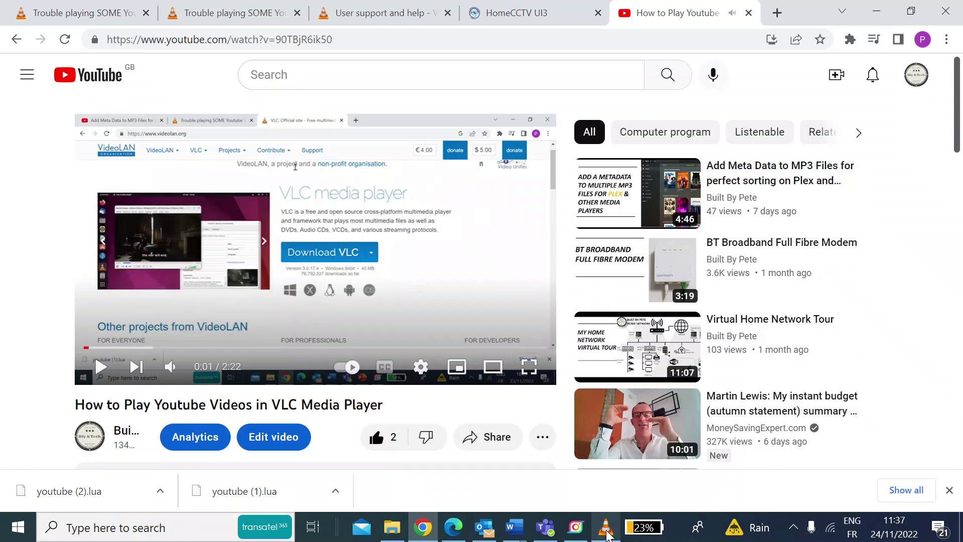
- Launch VLC media player and select the YouTube video's web address in the browser
{"action": "left_click", "coordinate": [606, 526]}
{"action": "left_click_drag", "start_coordinate": [636, 154], "coordinate": [654, 104]}
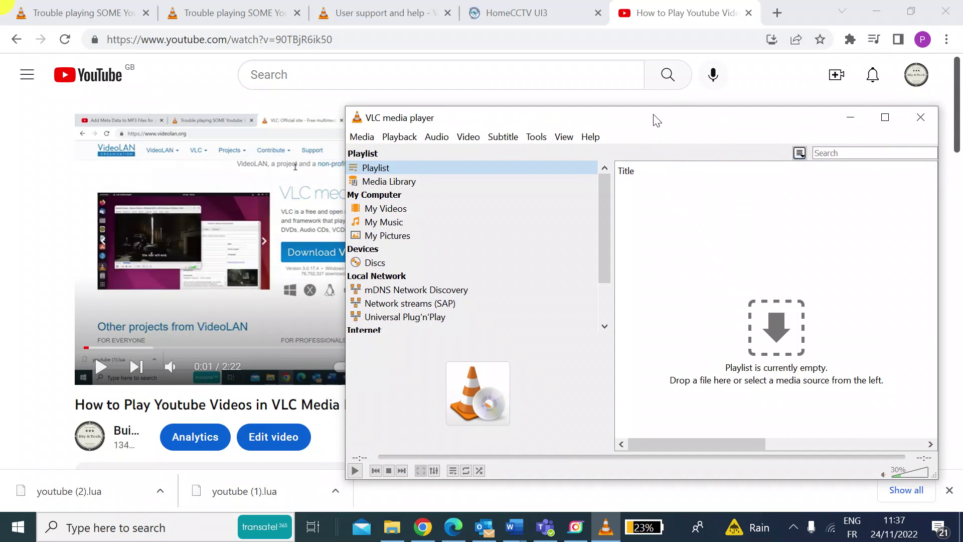
{"action": "left_click", "coordinate": [21, 218]}
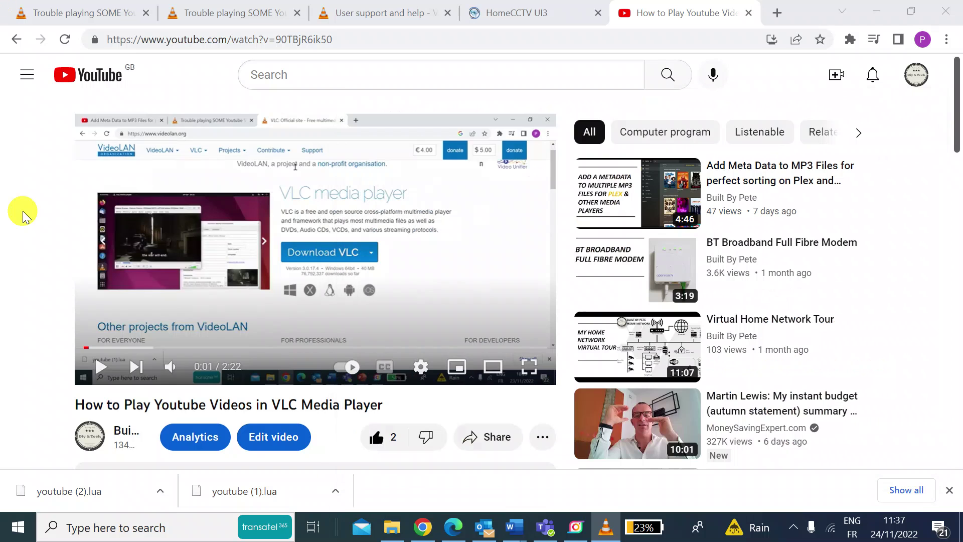
{"action": "left_click", "coordinate": [237, 39]}
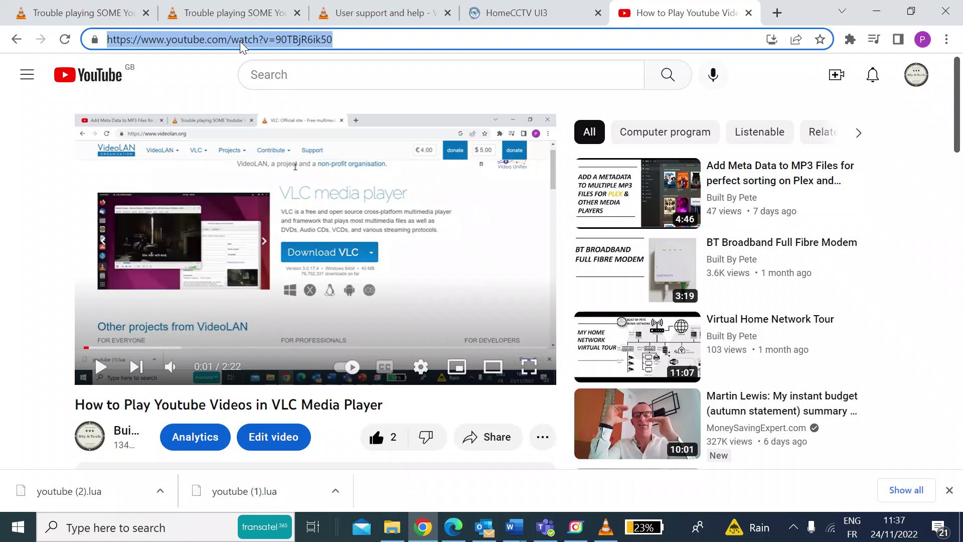
- Play the pasted YouTube URL in VLC as a network stream
{"action": "left_click", "coordinate": [606, 527]}
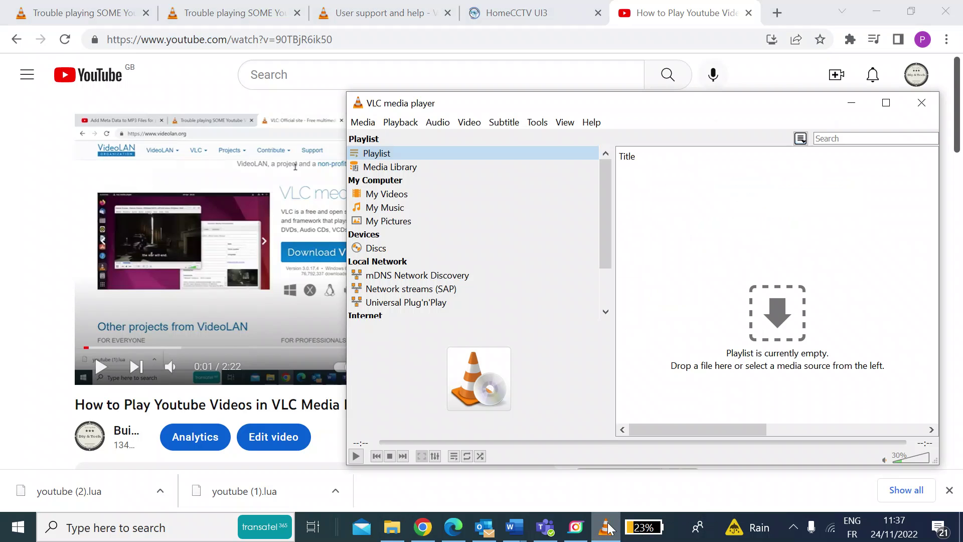
{"action": "left_click", "coordinate": [363, 122]}
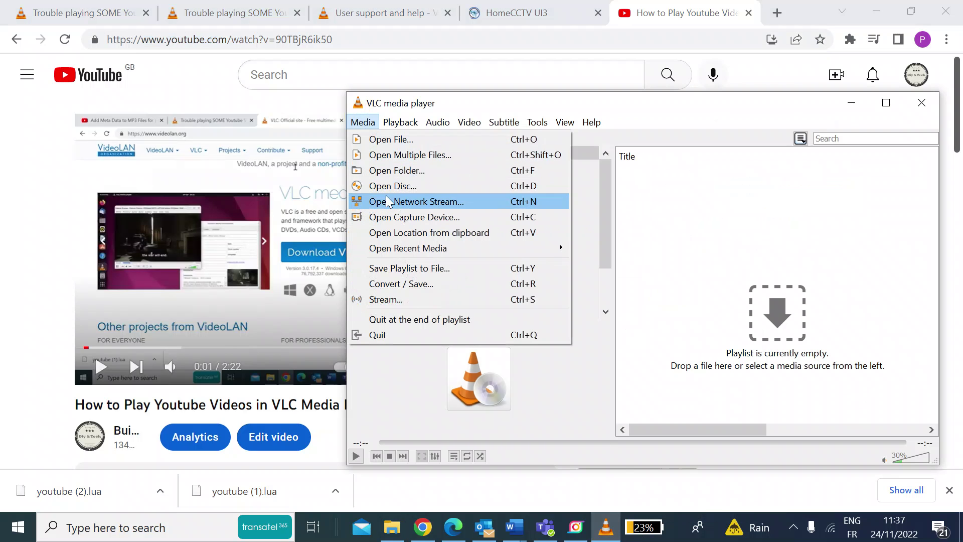
{"action": "left_click", "coordinate": [422, 200]}
{"action": "type", "text": "https://www.youtube.com/watch?v=90TBjR6ik50"}
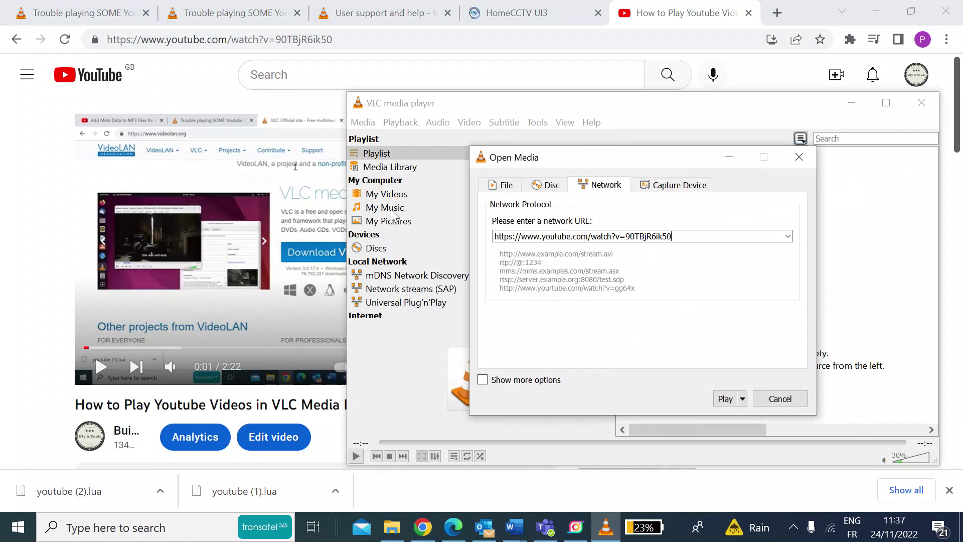
{"action": "left_click", "coordinate": [725, 398]}
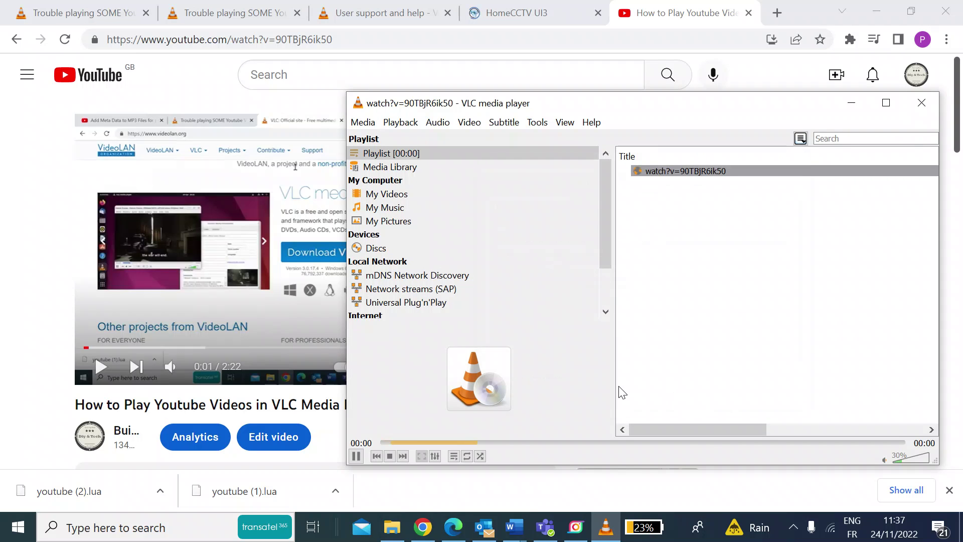
- Reposition the VLC window and pause playback at 00:04
{"action": "left_click_drag", "start_coordinate": [678, 104], "coordinate": [514, 65]}
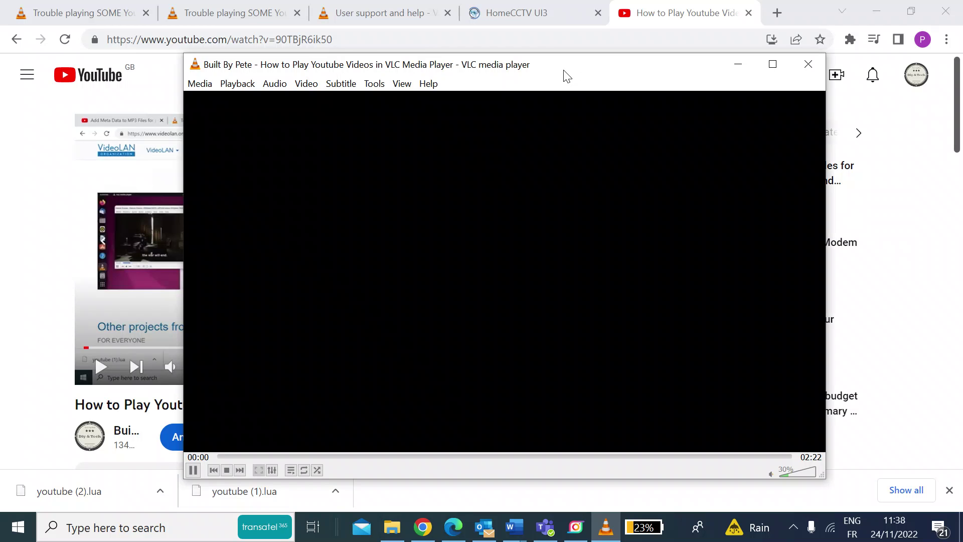
{"action": "left_click_drag", "start_coordinate": [567, 75], "coordinate": [573, 77]}
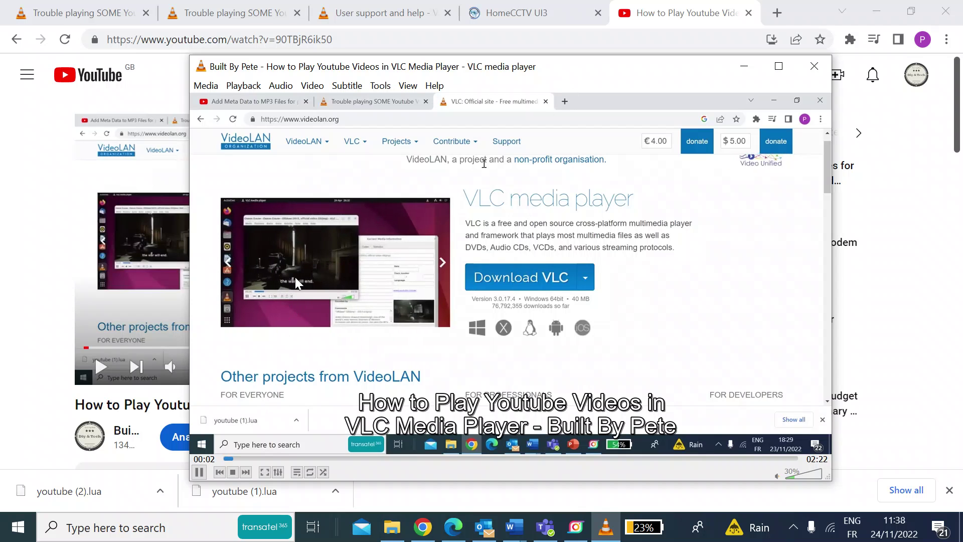
{"action": "key", "text": "space"}
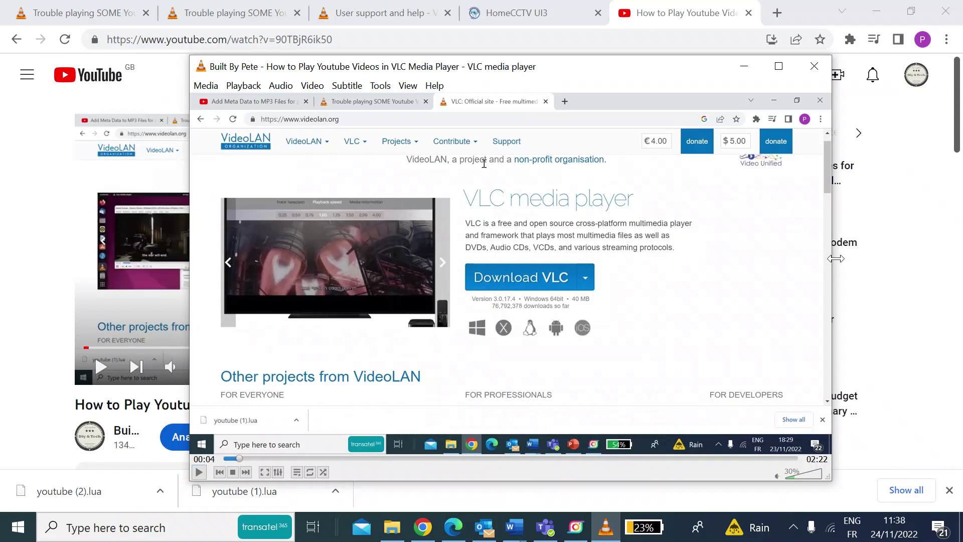
{"action": "left_click_drag", "start_coordinate": [568, 74], "coordinate": [601, 95]}
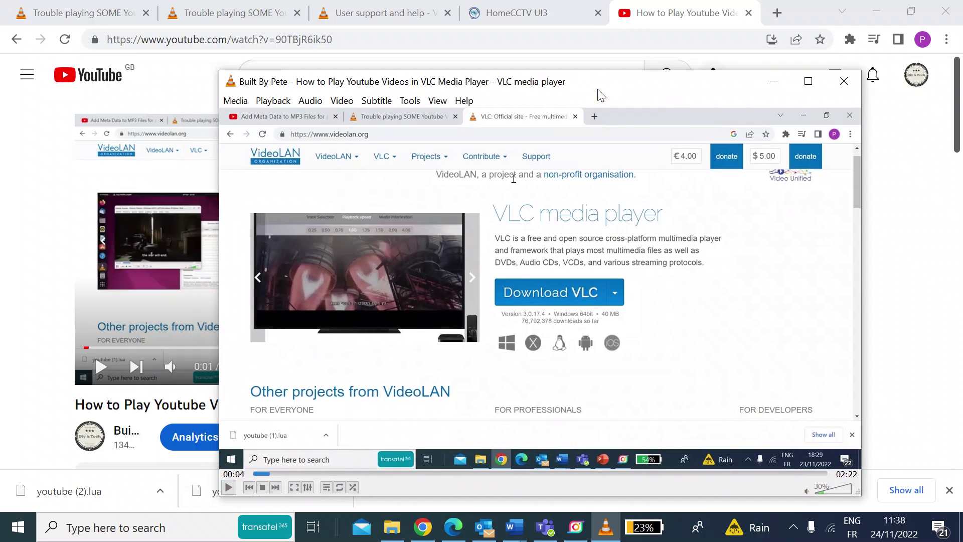
- Close VLC and reach the official VideoLAN forum from the support page's help section
{"action": "left_click", "coordinate": [848, 81]}
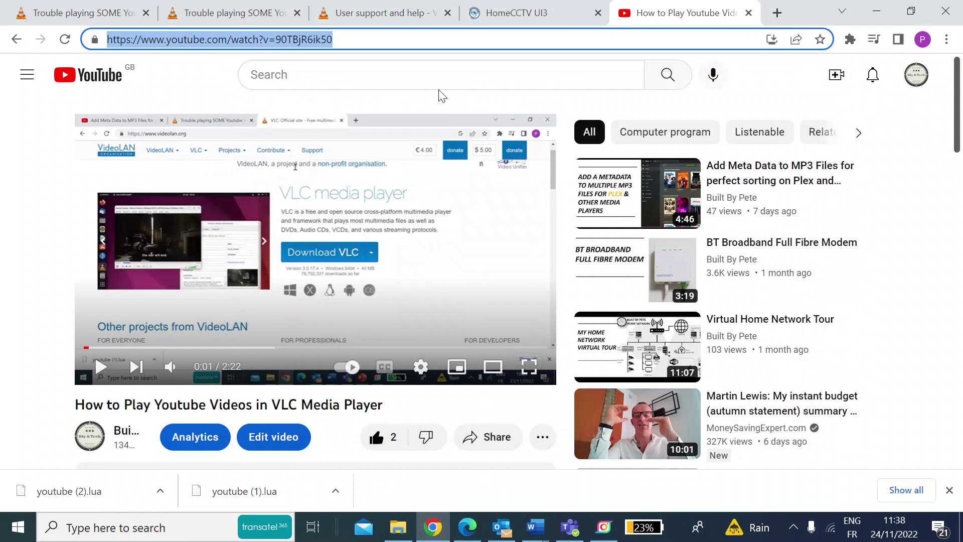
{"action": "left_click", "coordinate": [362, 17]}
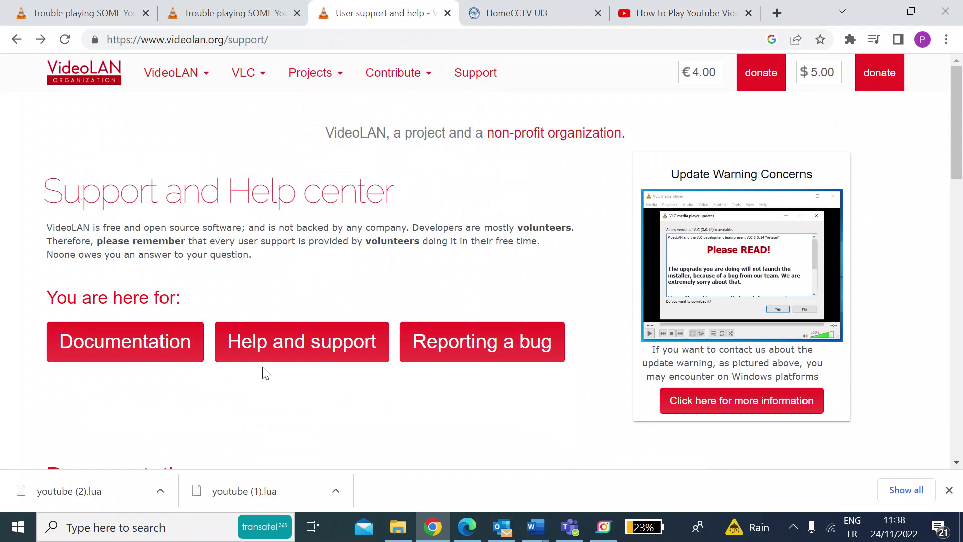
{"action": "left_click", "coordinate": [302, 351]}
{"action": "scroll", "coordinate": [304, 352], "scroll_direction": "down", "scroll_amount": 2}
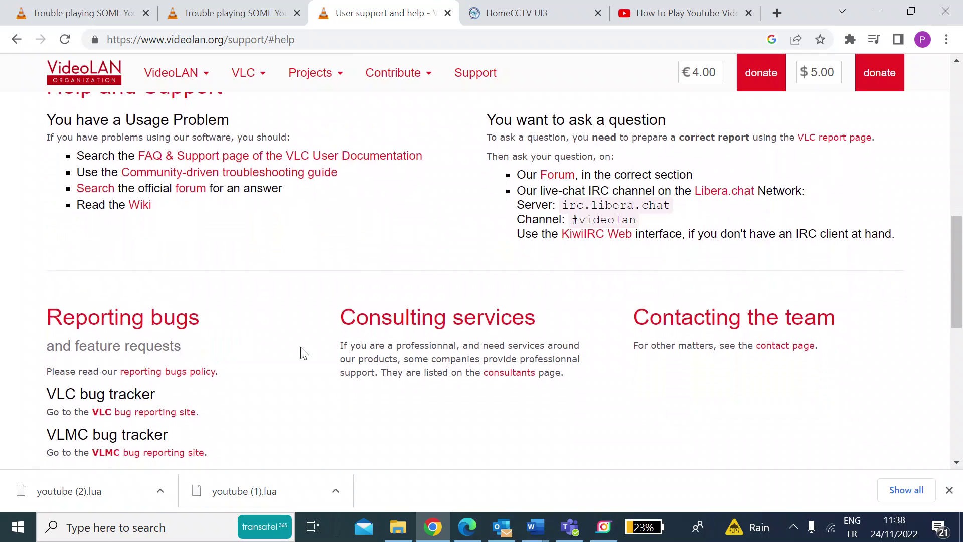
{"action": "scroll", "coordinate": [305, 352], "scroll_direction": "up", "scroll_amount": 1}
{"action": "left_click", "coordinate": [190, 175]}
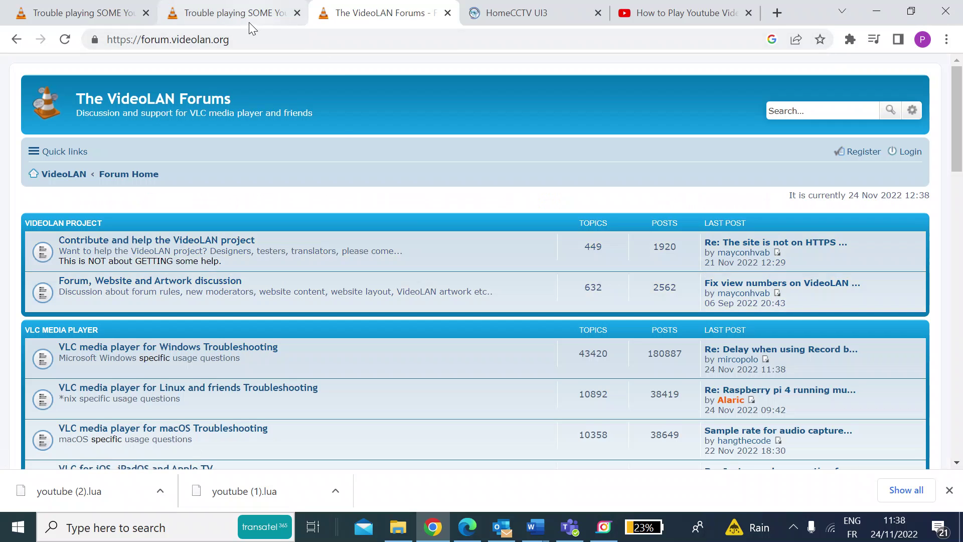
- Download youtube.lua from the 'Trouble playing SOME Youtube Videos' topic's shared link, then open File Explorer
{"action": "left_click", "coordinate": [232, 13]}
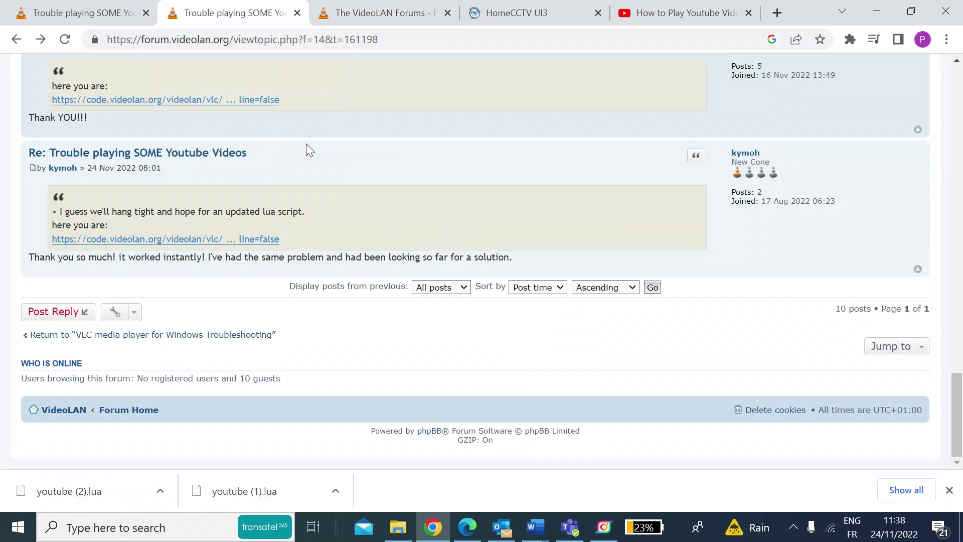
{"action": "scroll", "coordinate": [307, 143], "scroll_direction": "up", "scroll_amount": 10}
{"action": "scroll", "coordinate": [306, 144], "scroll_direction": "up", "scroll_amount": 10}
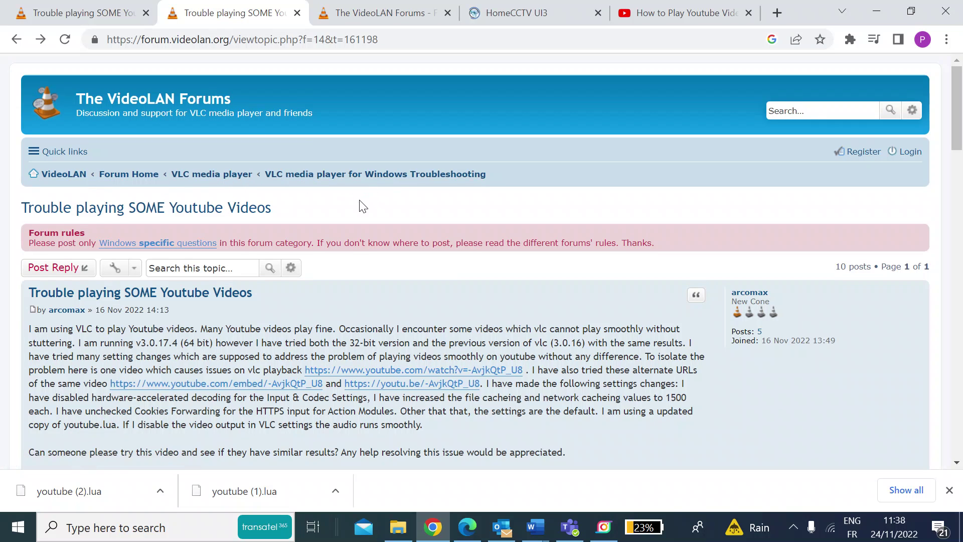
{"action": "scroll", "coordinate": [359, 200], "scroll_direction": "down", "scroll_amount": 1}
{"action": "scroll", "coordinate": [359, 199], "scroll_direction": "up", "scroll_amount": 1}
{"action": "scroll", "coordinate": [358, 200], "scroll_direction": "down", "scroll_amount": 4}
{"action": "scroll", "coordinate": [358, 199], "scroll_direction": "down", "scroll_amount": 4}
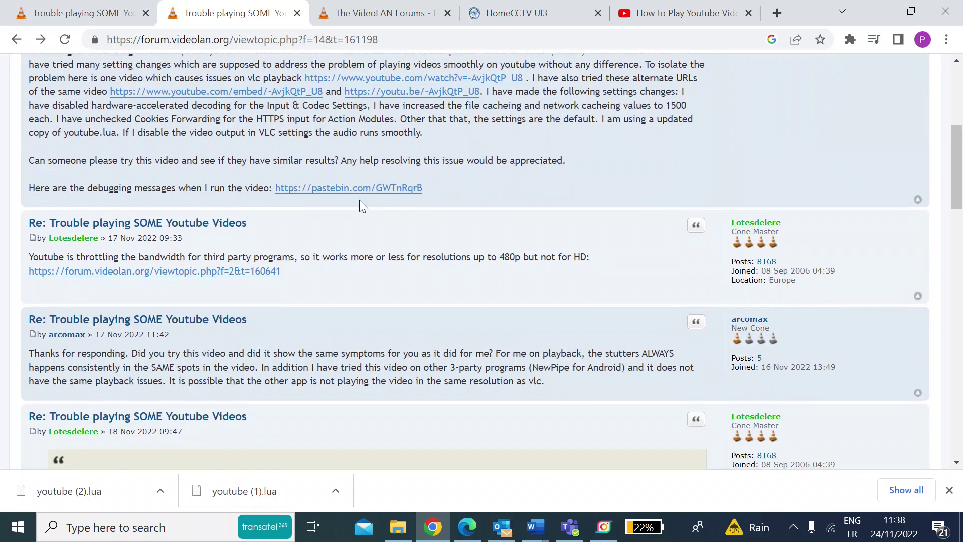
{"action": "scroll", "coordinate": [359, 200], "scroll_direction": "down", "scroll_amount": 4}
{"action": "scroll", "coordinate": [359, 200], "scroll_direction": "down", "scroll_amount": 3}
{"action": "scroll", "coordinate": [359, 199], "scroll_direction": "down", "scroll_amount": 5}
{"action": "scroll", "coordinate": [359, 200], "scroll_direction": "down", "scroll_amount": 5}
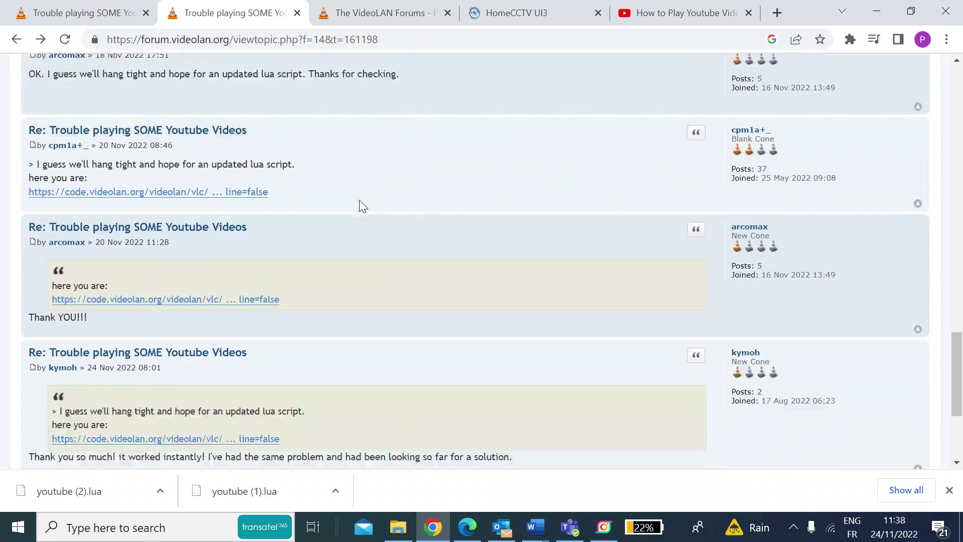
{"action": "scroll", "coordinate": [360, 200], "scroll_direction": "down", "scroll_amount": 4}
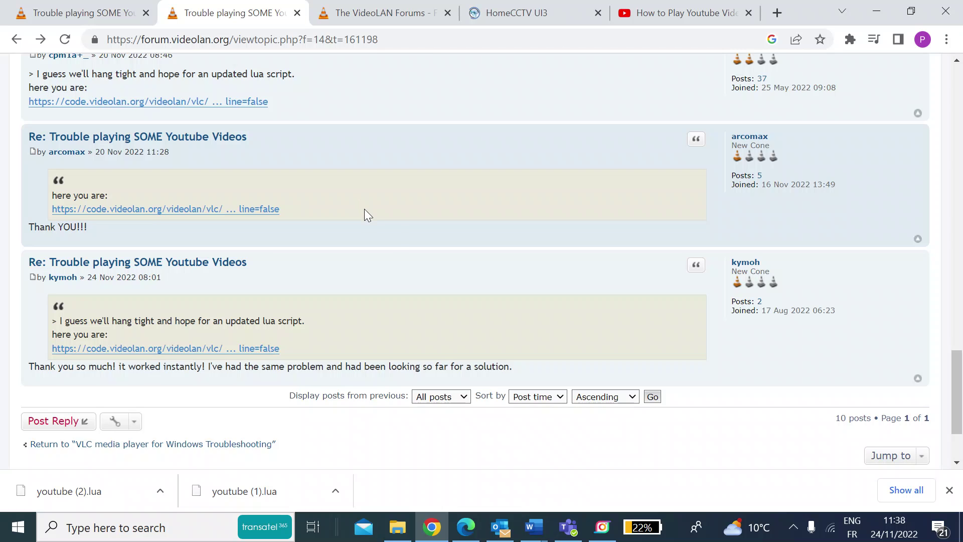
{"action": "scroll", "coordinate": [388, 241], "scroll_direction": "down", "scroll_amount": 1}
{"action": "scroll", "coordinate": [388, 240], "scroll_direction": "down", "scroll_amount": 1}
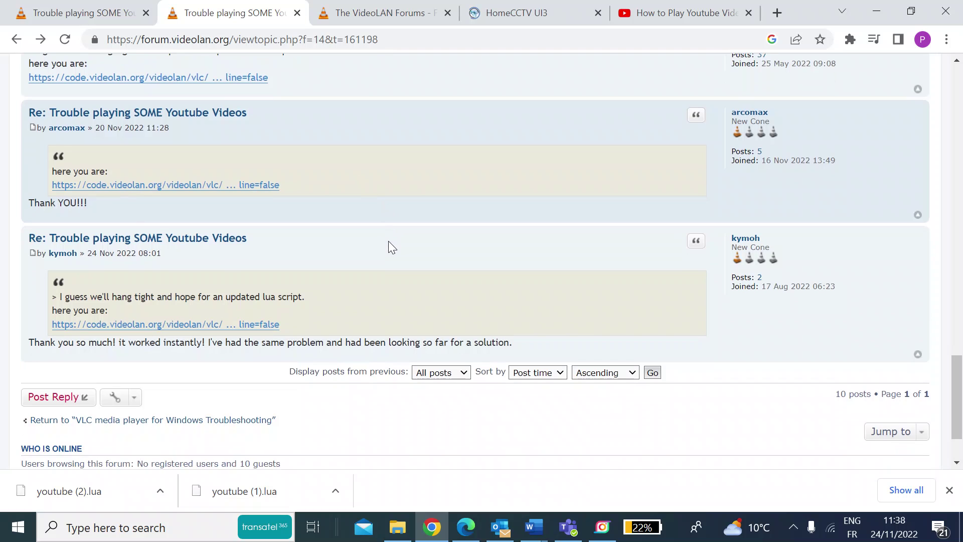
{"action": "scroll", "coordinate": [389, 241], "scroll_direction": "down", "scroll_amount": 1}
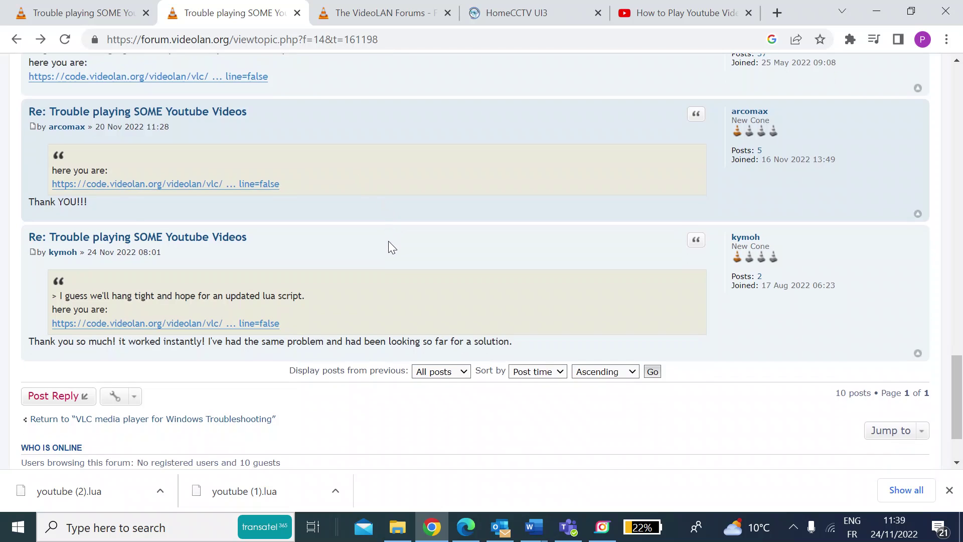
{"action": "scroll", "coordinate": [388, 241], "scroll_direction": "down", "scroll_amount": 2}
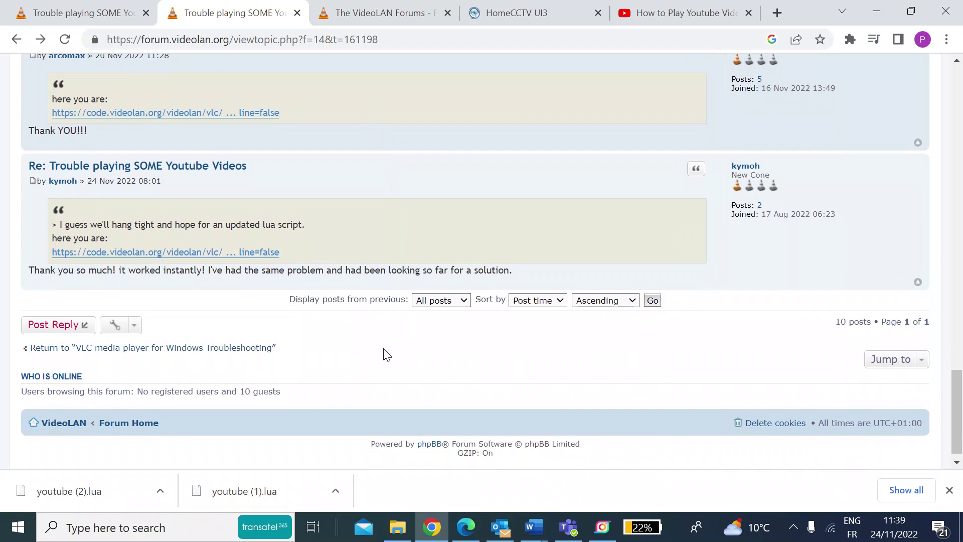
{"action": "scroll", "coordinate": [386, 354], "scroll_direction": "down", "scroll_amount": 1}
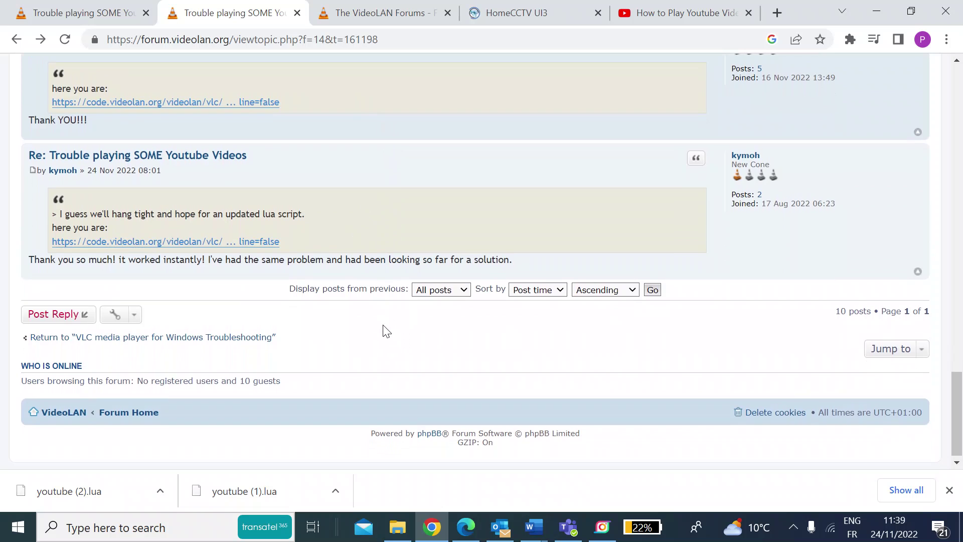
{"action": "left_click", "coordinate": [207, 241]}
{"action": "left_click", "coordinate": [434, 491]}
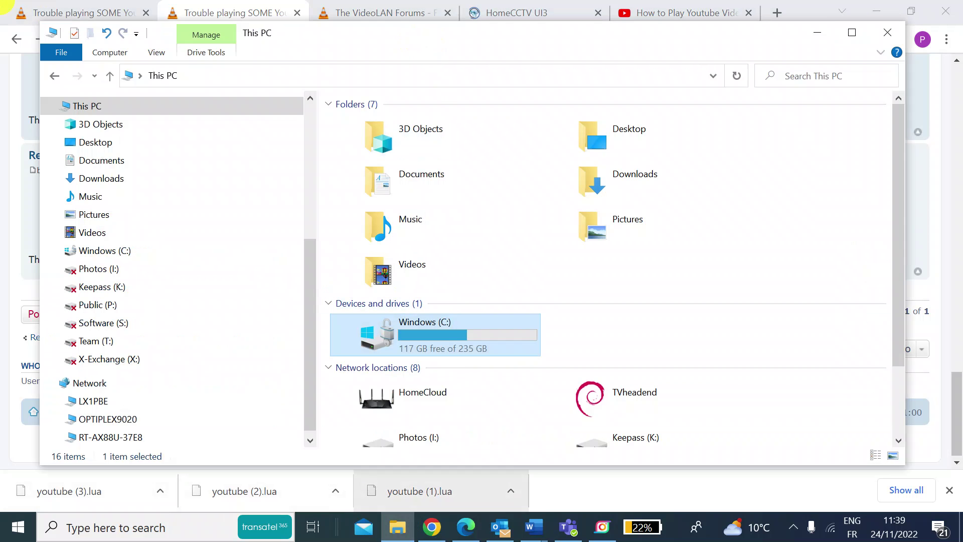
- Browse to C:\Program Files\VideoLAN\VLC\lua\playlist and select youtube.lua
{"action": "left_click_drag", "start_coordinate": [428, 41], "coordinate": [459, 42]}
{"action": "left_click", "coordinate": [459, 348]}
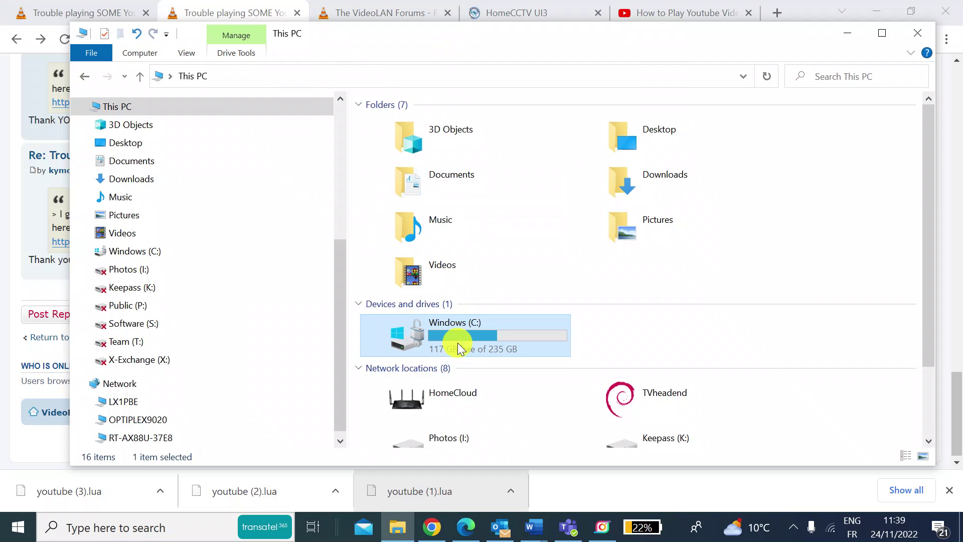
{"action": "double_click", "coordinate": [459, 348]}
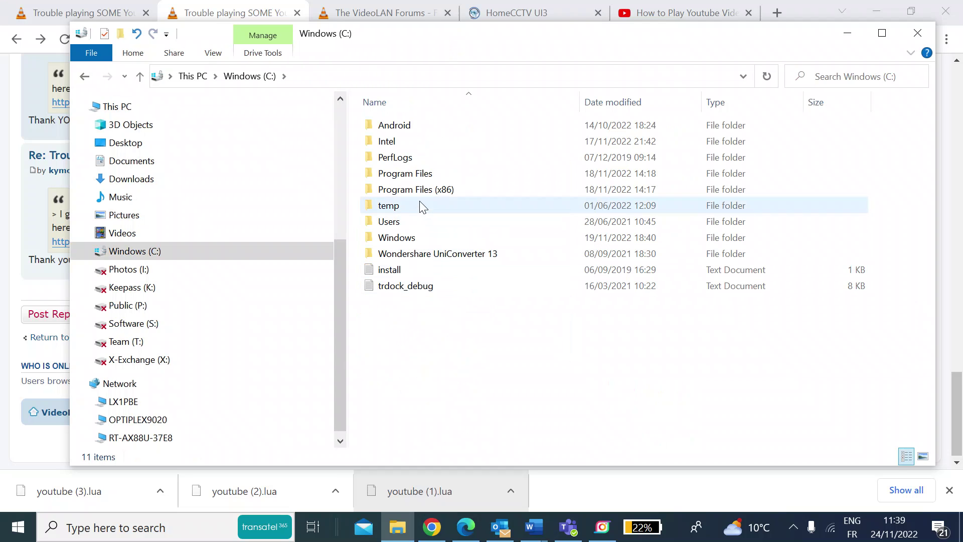
{"action": "double_click", "coordinate": [411, 174]}
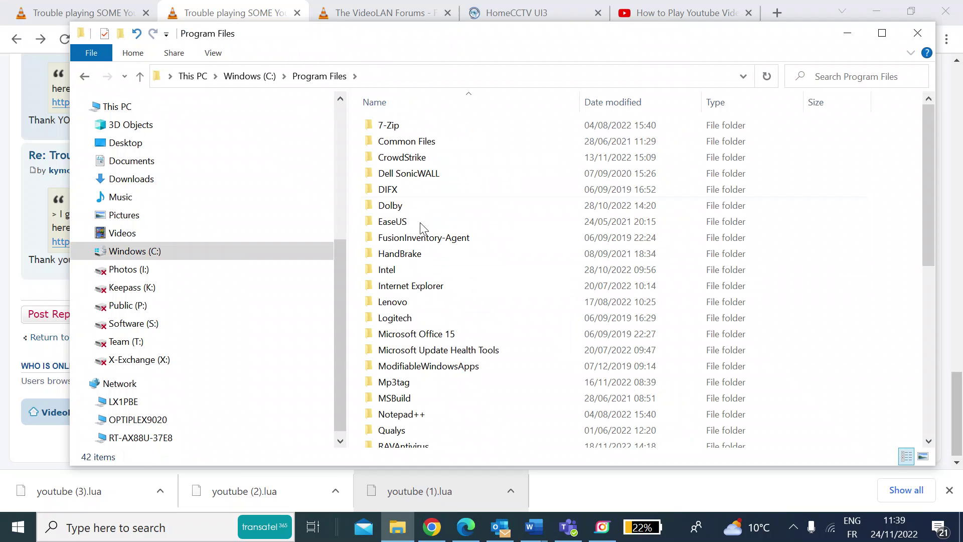
{"action": "scroll", "coordinate": [440, 334], "scroll_direction": "down", "scroll_amount": 5}
{"action": "scroll", "coordinate": [440, 331], "scroll_direction": "down", "scroll_amount": 4}
{"action": "scroll", "coordinate": [440, 324], "scroll_direction": "down", "scroll_amount": 2}
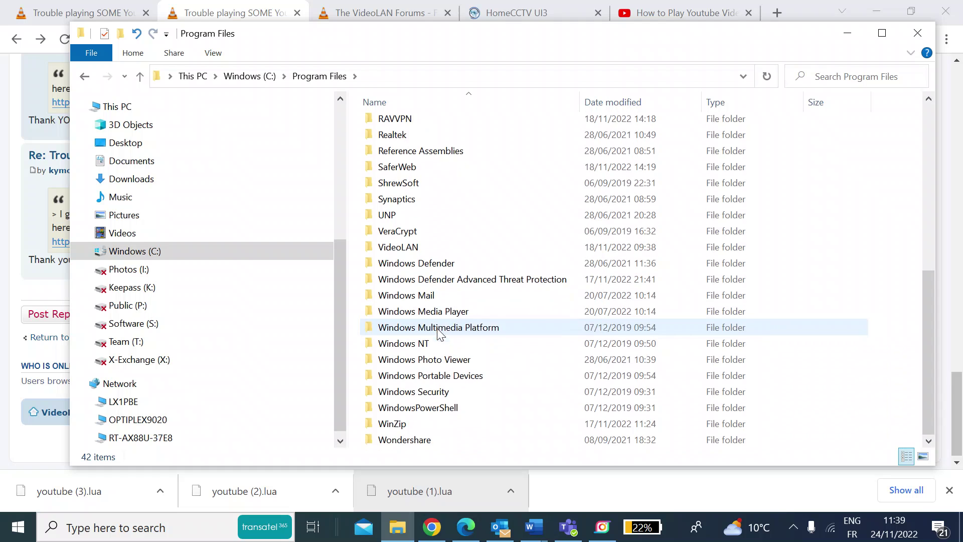
{"action": "left_click", "coordinate": [410, 248]}
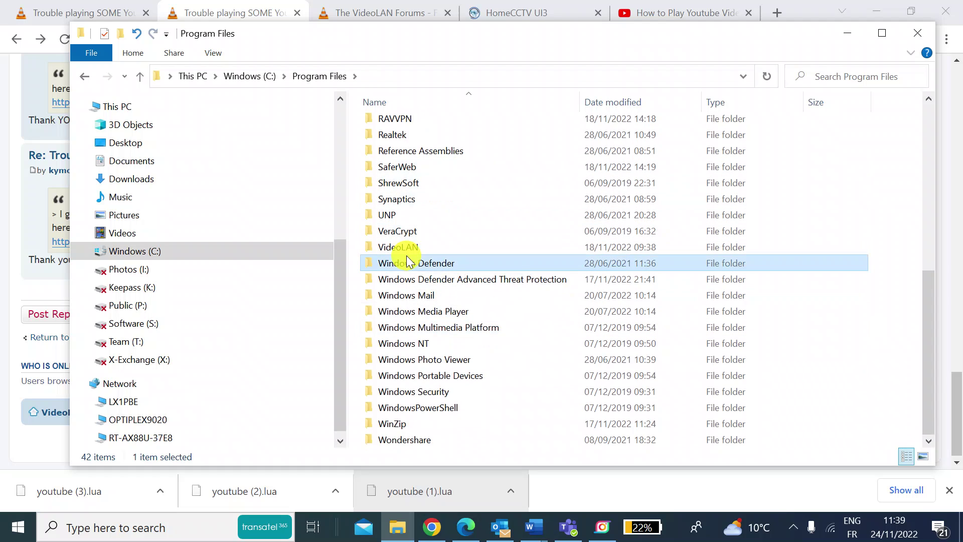
{"action": "double_click", "coordinate": [410, 248]}
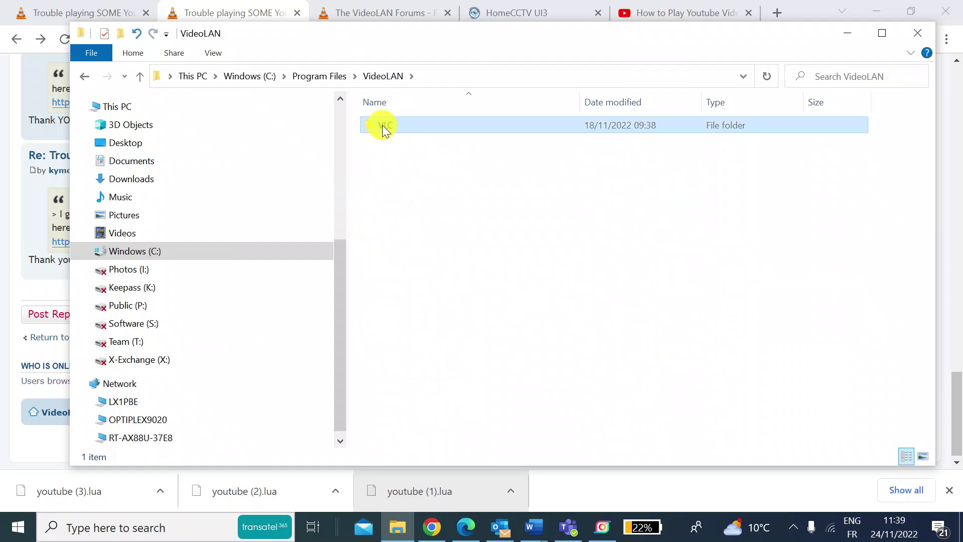
{"action": "double_click", "coordinate": [385, 126]}
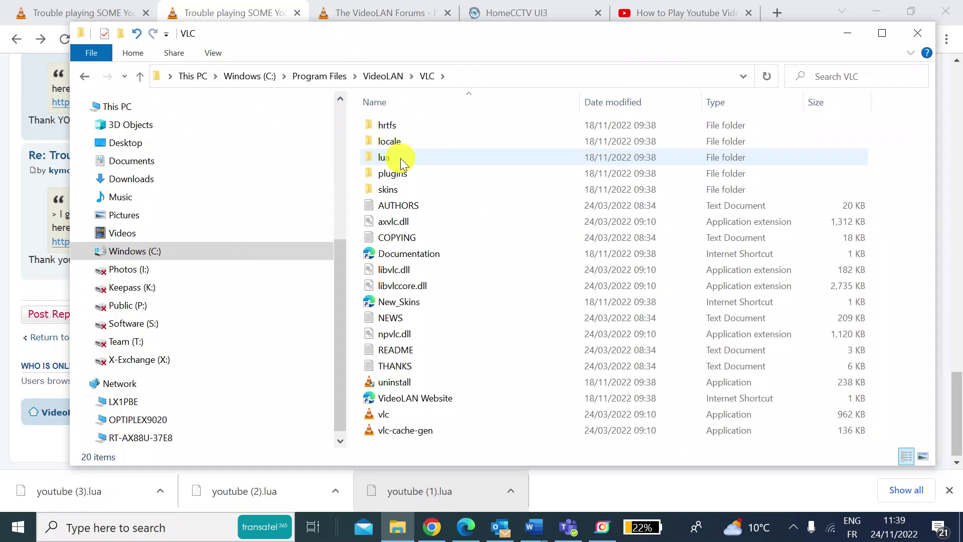
{"action": "double_click", "coordinate": [393, 160]}
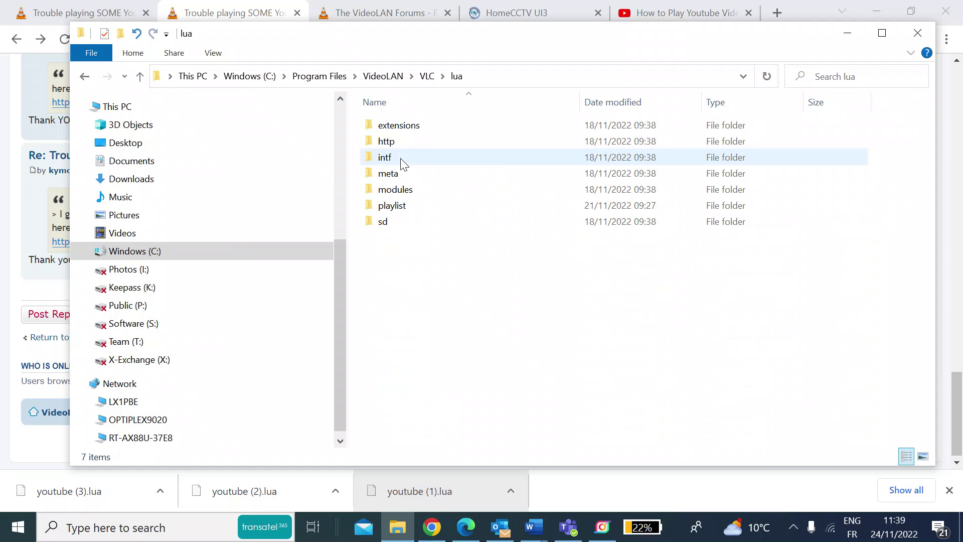
{"action": "double_click", "coordinate": [394, 205]}
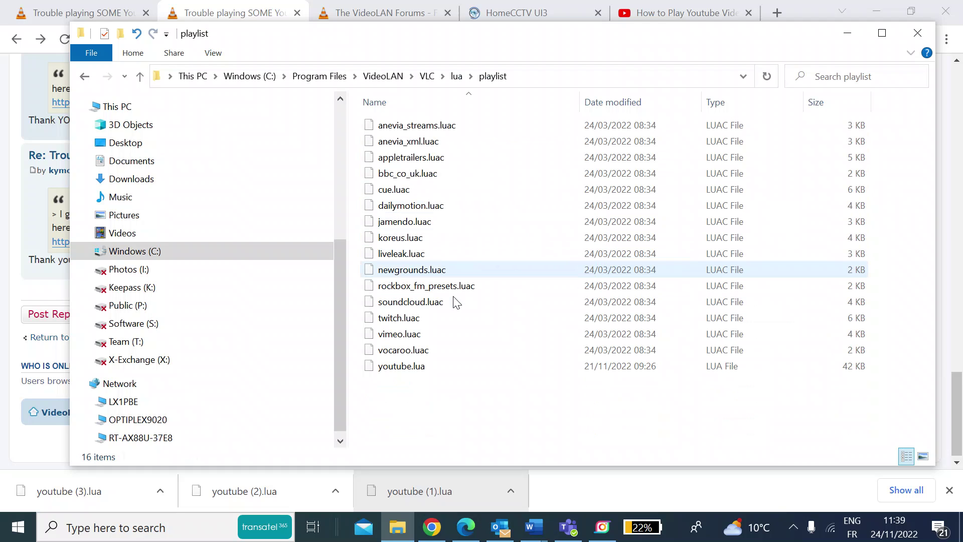
{"action": "left_click", "coordinate": [391, 369]}
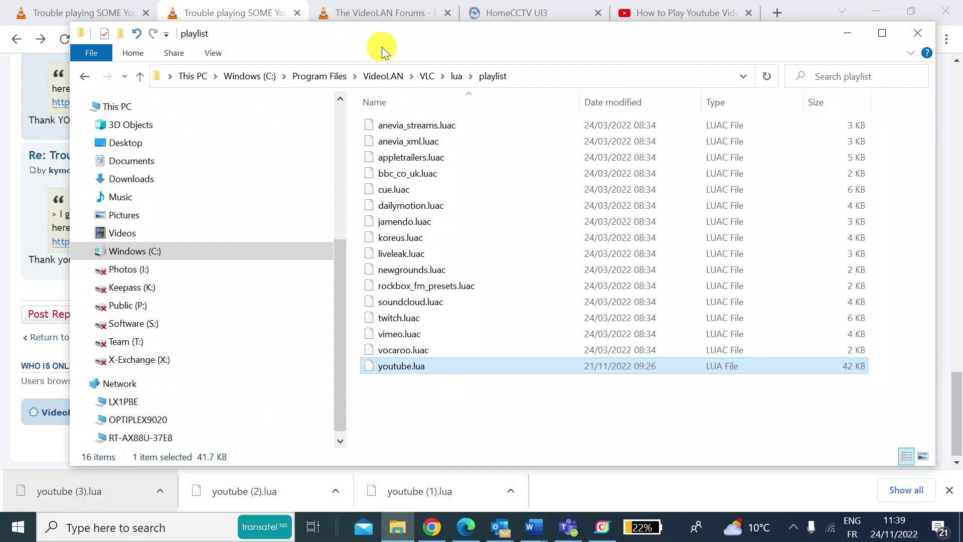
{"action": "left_click_drag", "start_coordinate": [413, 49], "coordinate": [395, 59]}
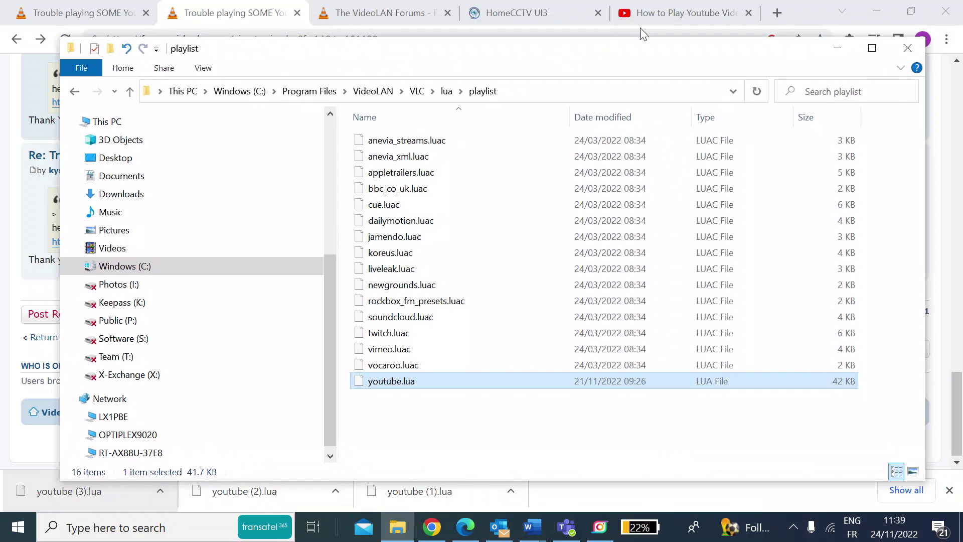
- Return to the YouTube video tab, then bring the media player to the front
{"action": "left_click", "coordinate": [681, 14]}
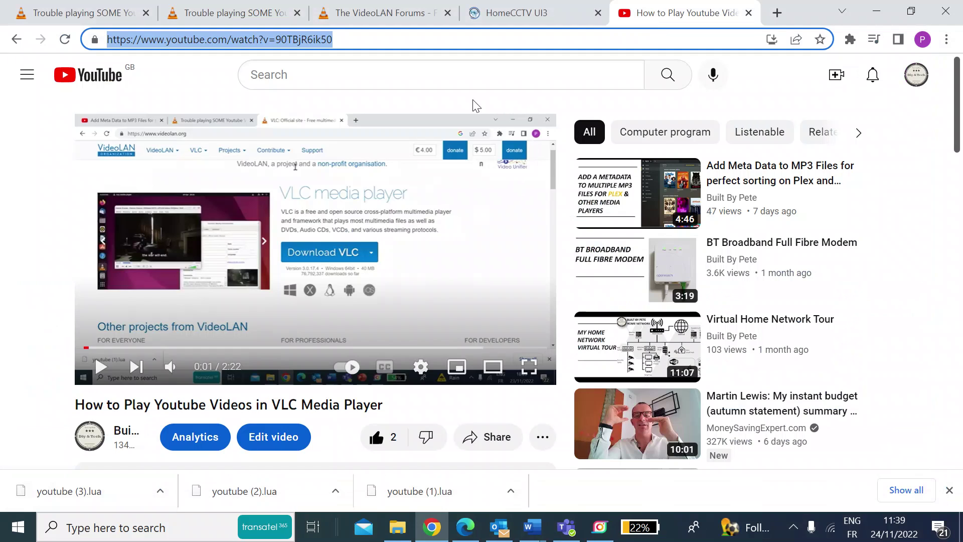
{"action": "left_click", "coordinate": [606, 529]}
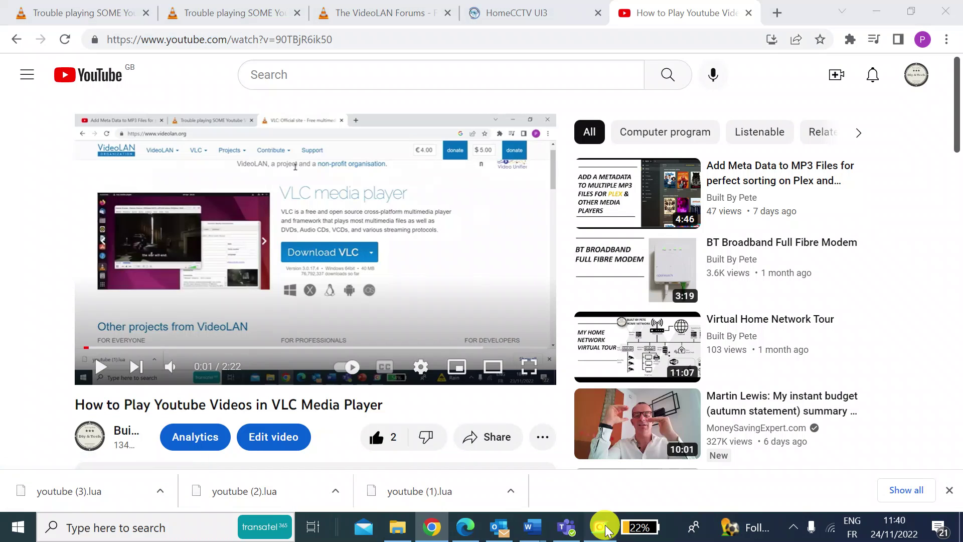